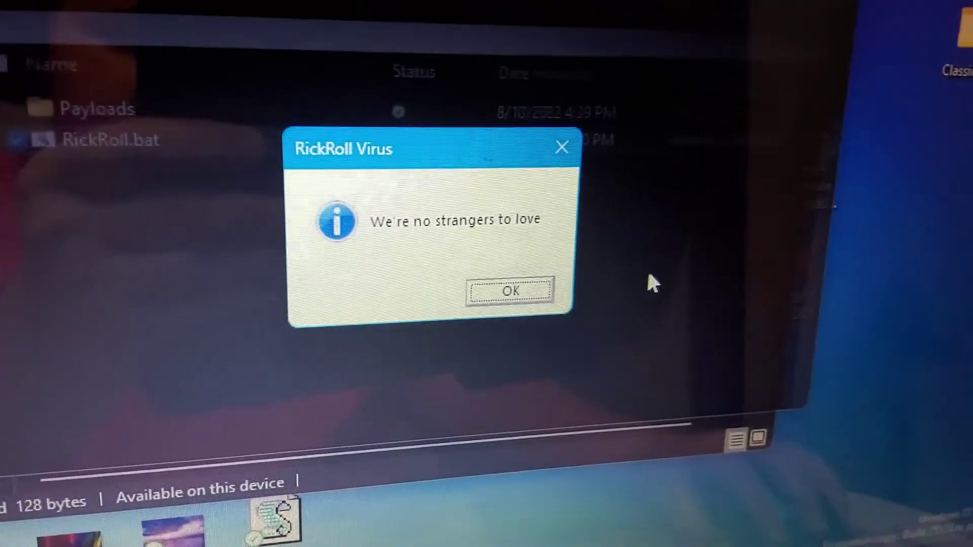
Dismiss the first-verse lyric boxes and the chorus through 'Never gonna say goodbye'.
click(588, 346)
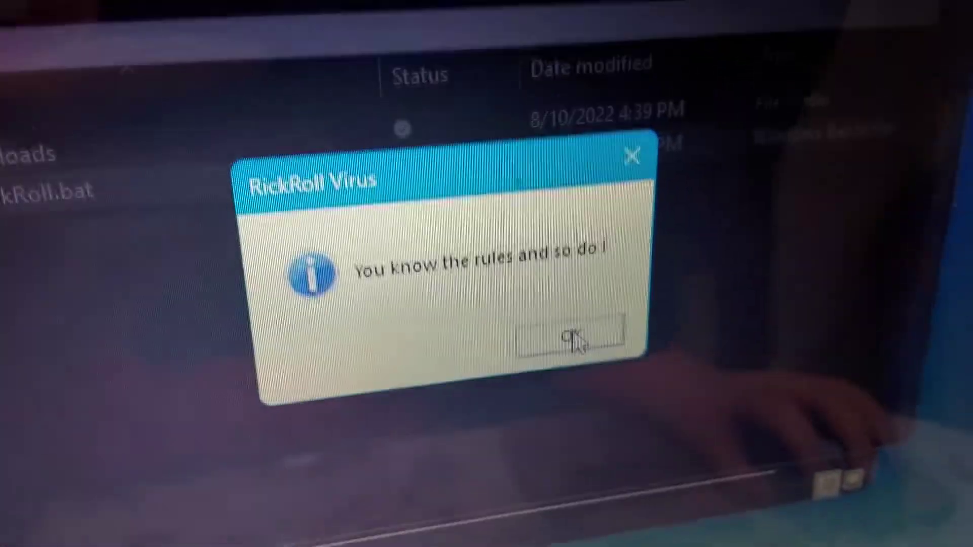
click(519, 351)
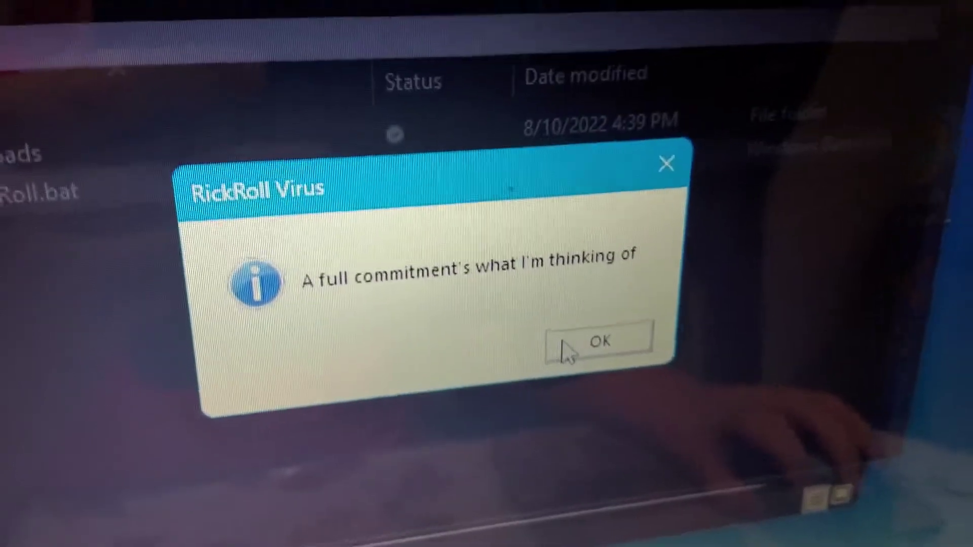
click(578, 344)
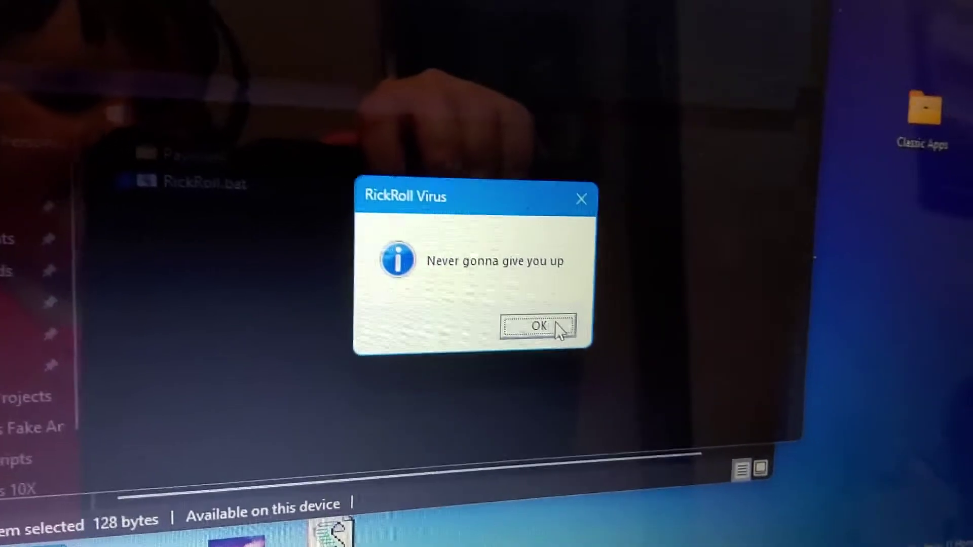
click(557, 327)
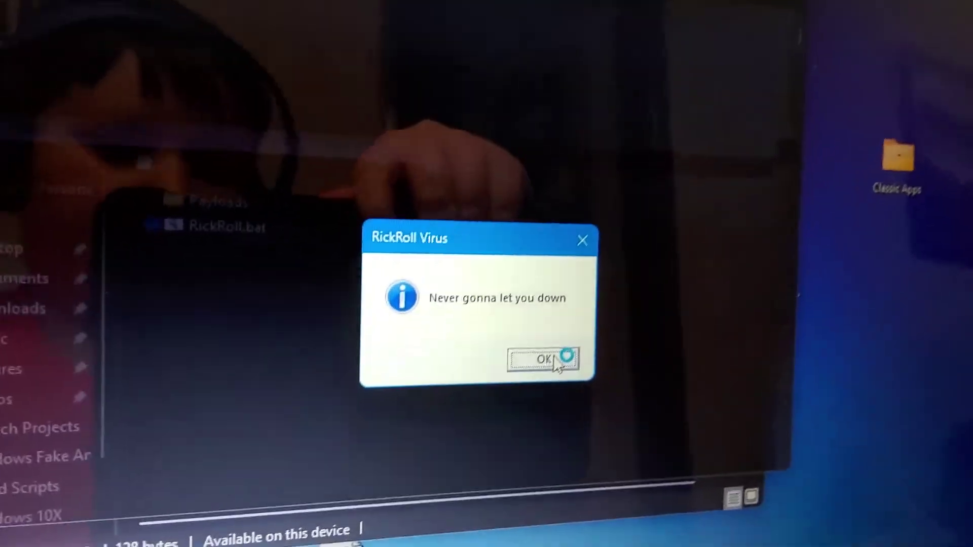
click(566, 330)
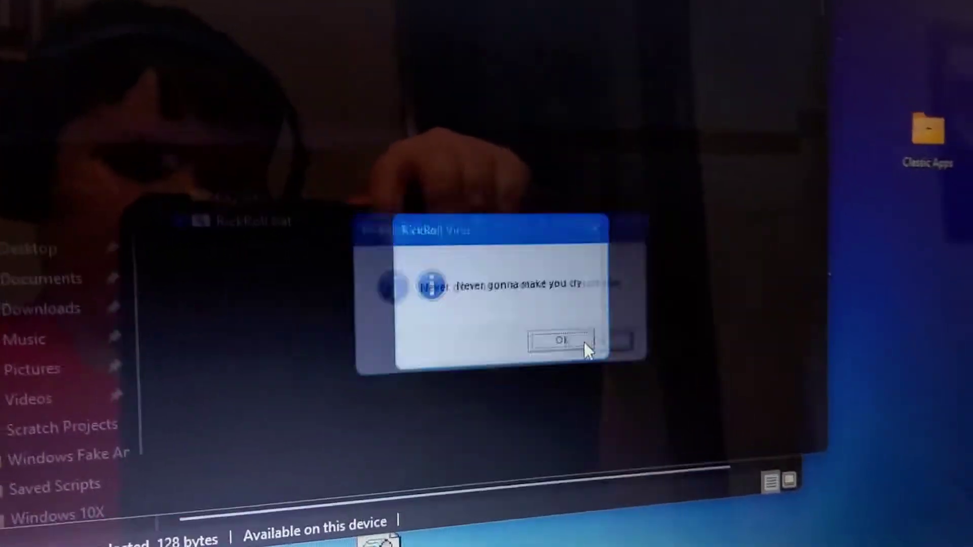
click(630, 291)
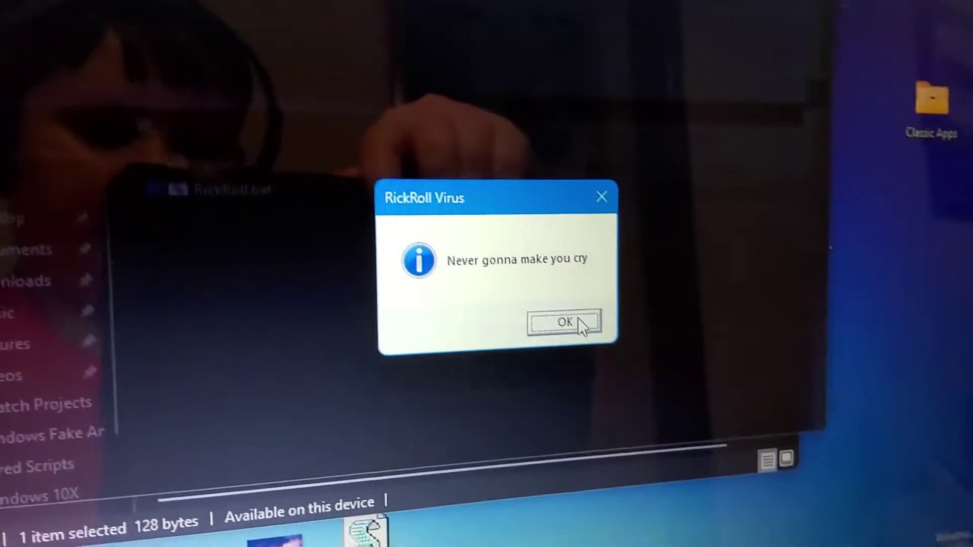
click(578, 318)
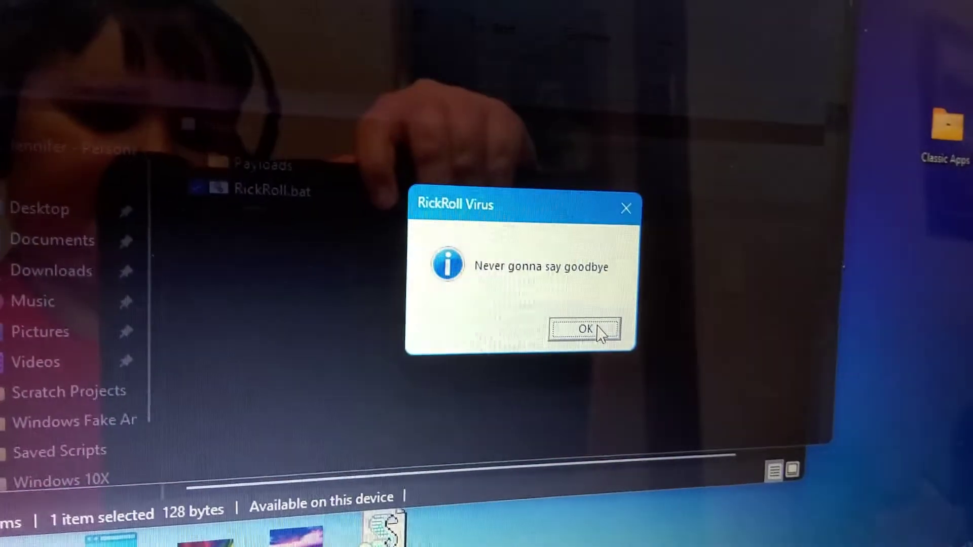
click(592, 326)
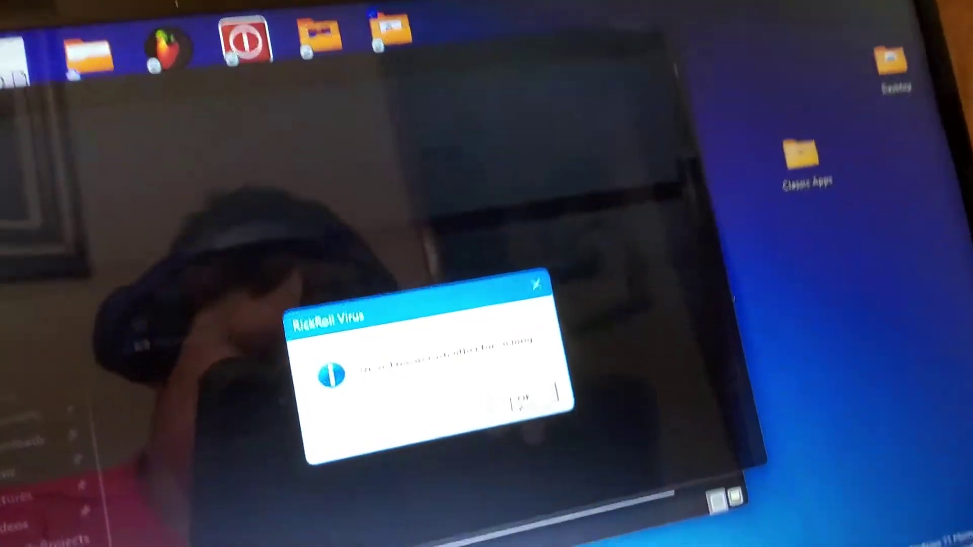
Dismiss the second-verse lyric boxes until 'Never gonna give you up' returns.
click(606, 353)
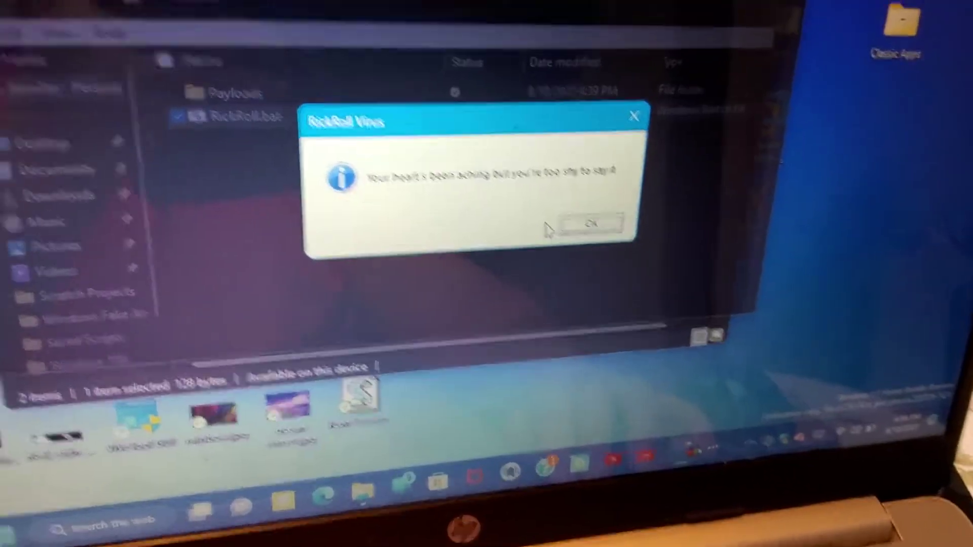
click(585, 224)
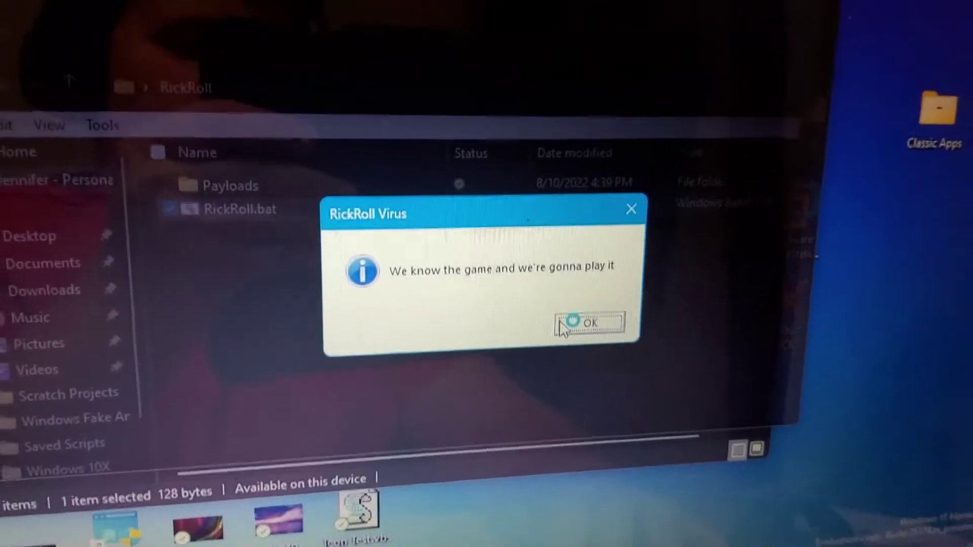
click(563, 323)
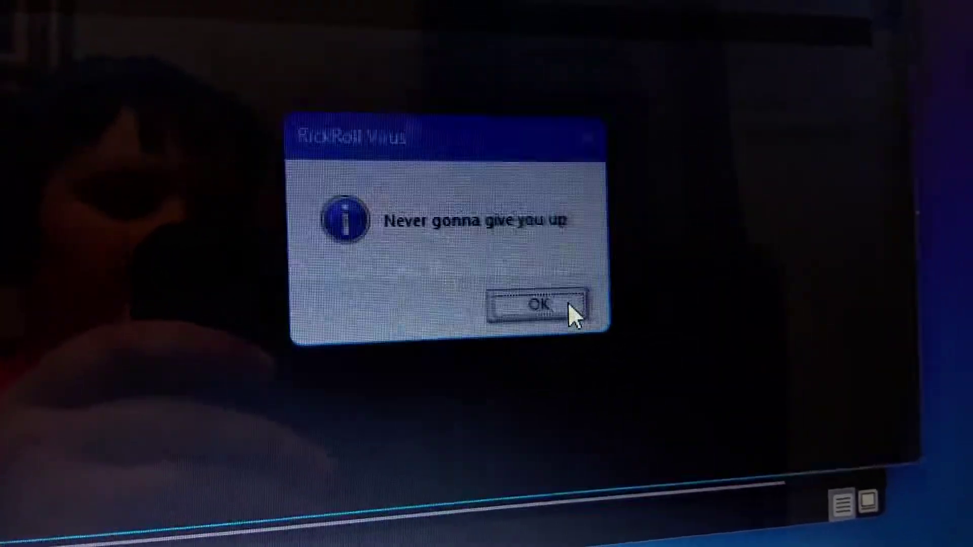
Dismiss the second-chorus boxes through 'Never gonna tell a lie and hurt you'.
click(568, 303)
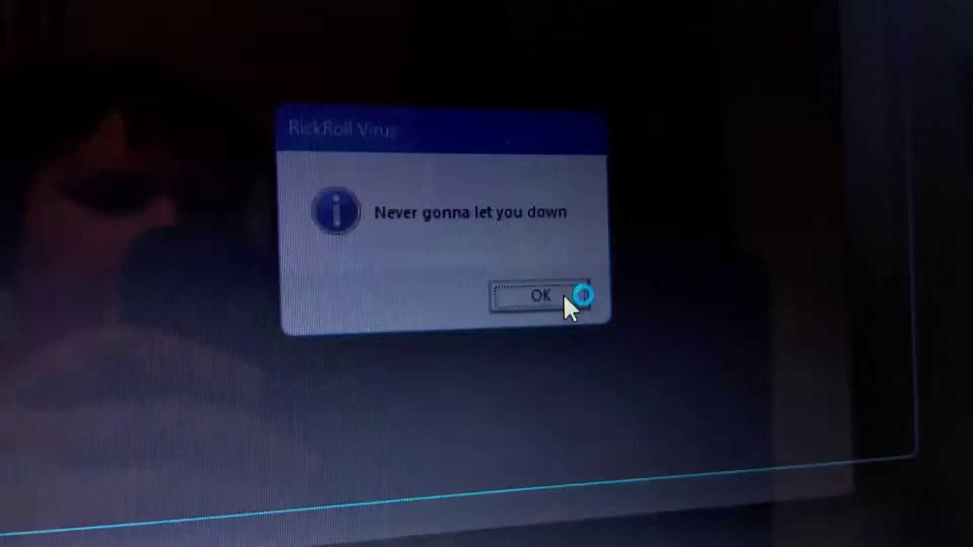
click(564, 317)
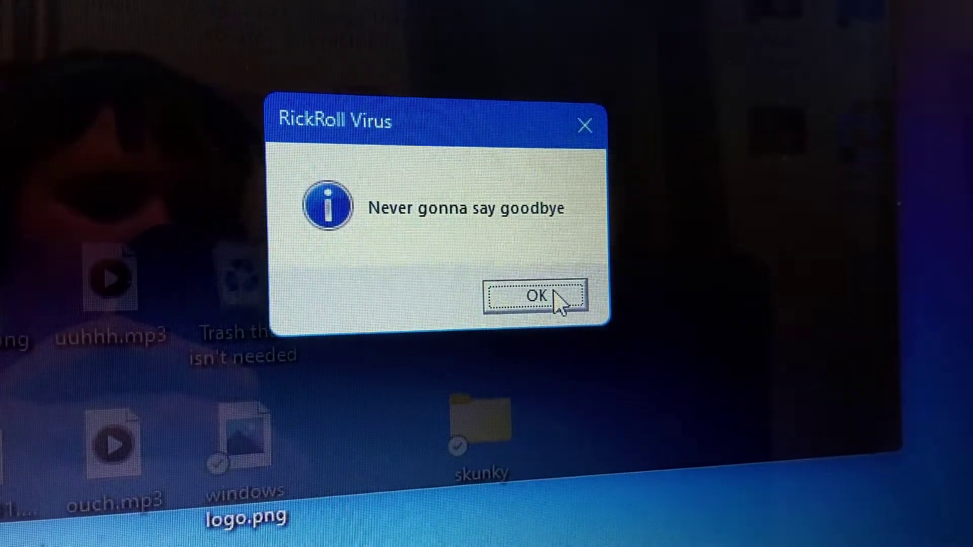
click(557, 285)
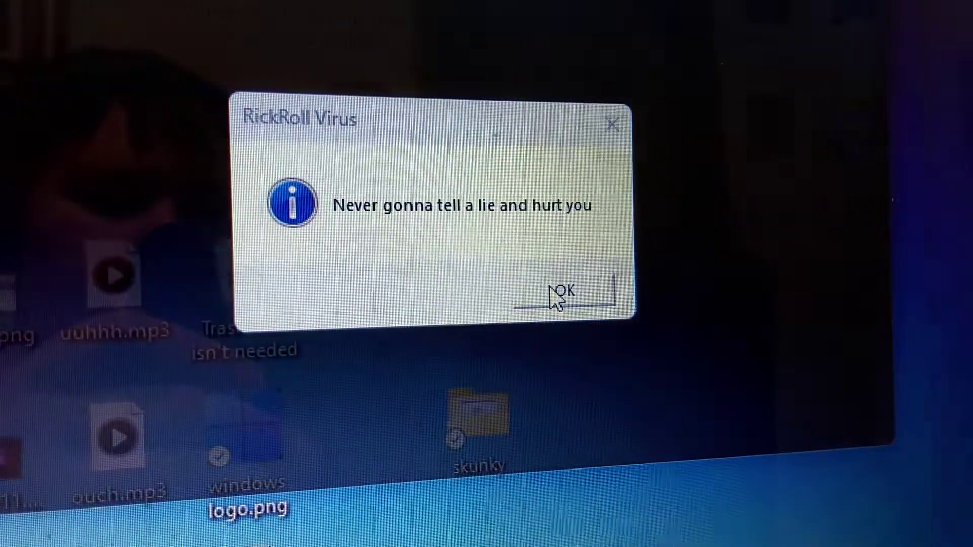